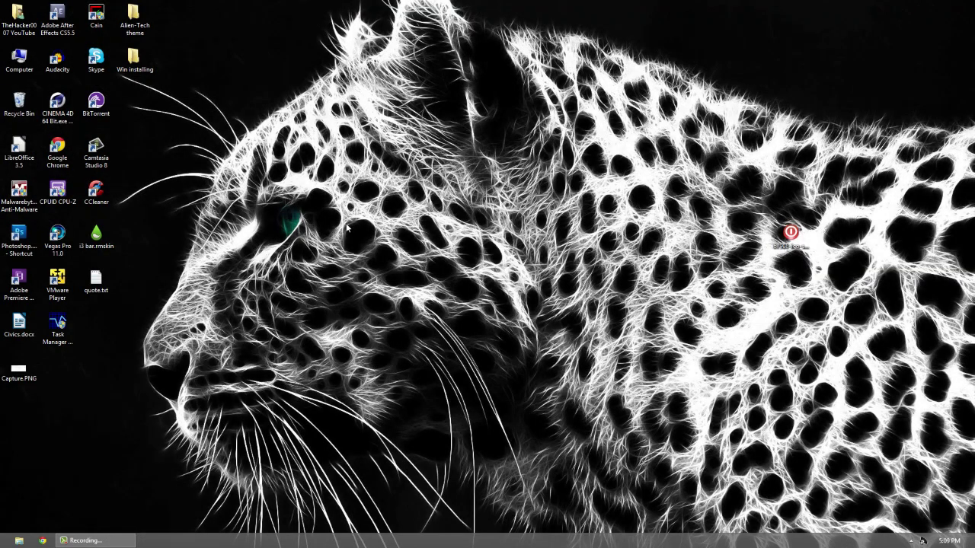
Step: Create a new desktop shortcut targeting shutdown.exe -s -t 00 and proceed to its name page
{"action": "right_click", "coordinate": [342, 224]}
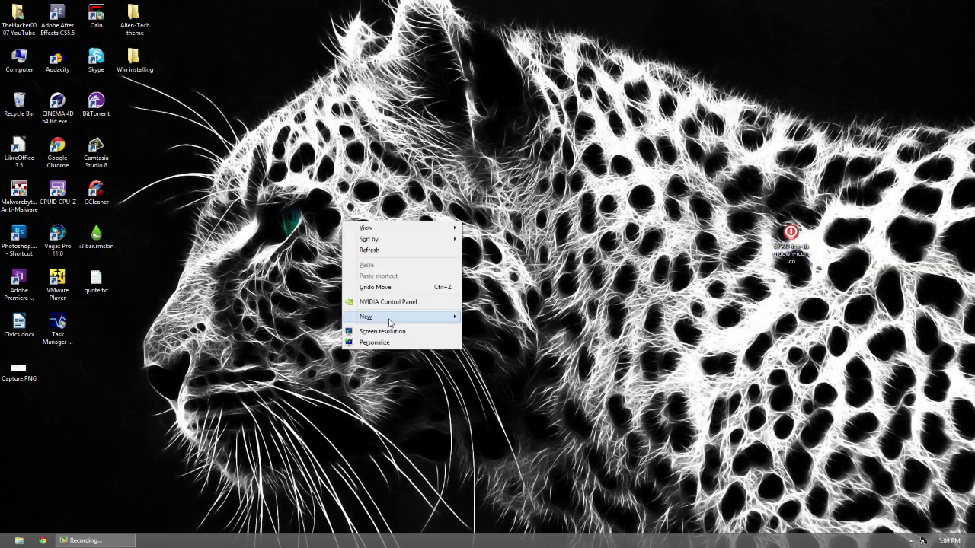
{"action": "mouse_move", "coordinate": [391, 318]}
{"action": "left_click", "coordinate": [471, 329]}
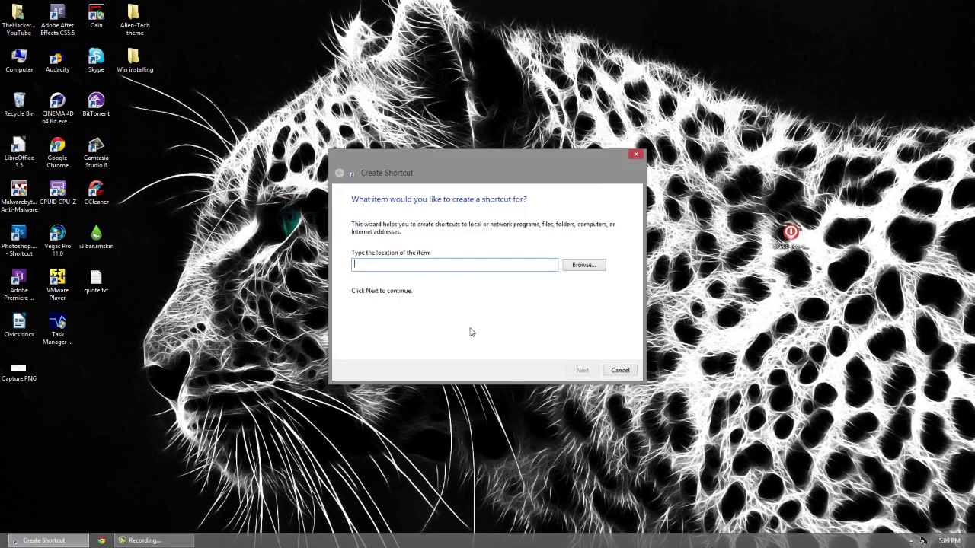
{"action": "type", "text": "shutdown.exe"}
{"action": "type", "text": "-s"}
{"action": "type", "text": "-t 00"}
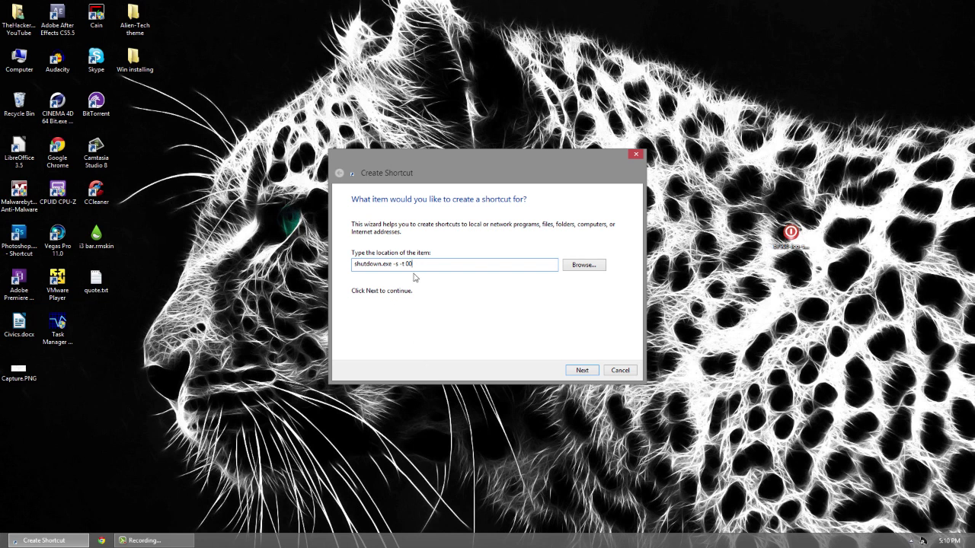
{"action": "left_click", "coordinate": [588, 371]}
{"action": "left_click", "coordinate": [435, 240]}
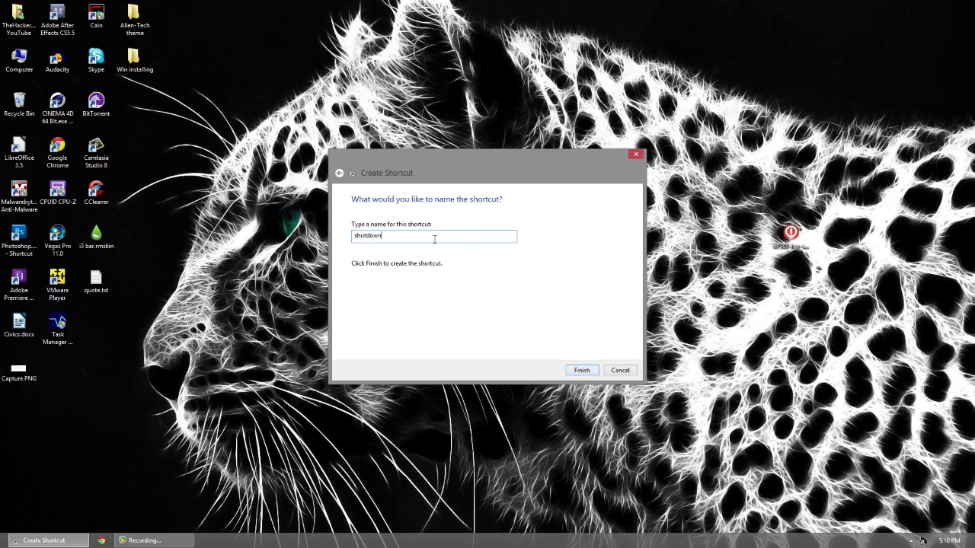
Step: Name the shortcut 'Shut down' with a lowercase d and finish the wizard
{"action": "key", "text": "BackSpace"}
{"action": "key", "text": "BackSpace"}
{"action": "key", "text": "BackSpace"}
{"action": "key", "text": "BackSpace"}
{"action": "key", "text": "BackSpace"}
{"action": "key", "text": "BackSpace"}
{"action": "key", "text": "BackSpace"}
{"action": "key", "text": "BackSpace"}
{"action": "type", "text": "Shut Down"}
{"action": "left_click", "coordinate": [371, 236]}
{"action": "key", "text": "BackSpace"}
{"action": "type", "text": "d"}
{"action": "left_click", "coordinate": [581, 370]}
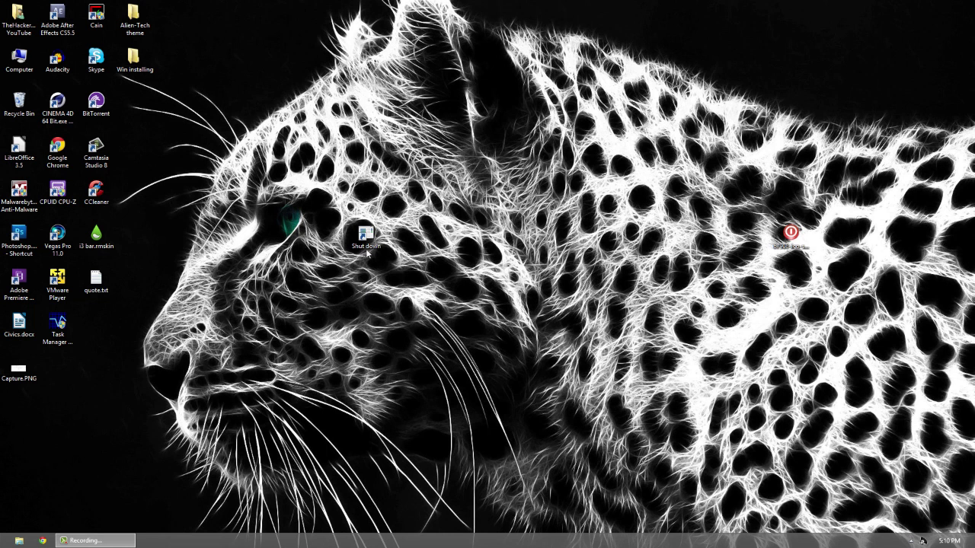
Step: Give the Shut down shortcut the red power icon from SHELL32 and apply it
{"action": "right_click", "coordinate": [367, 245]}
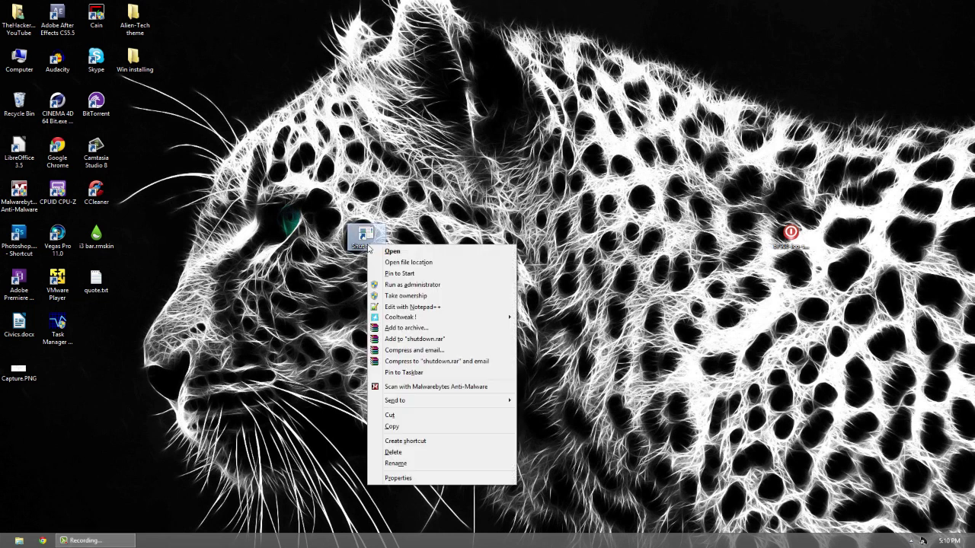
{"action": "left_click", "coordinate": [384, 478]}
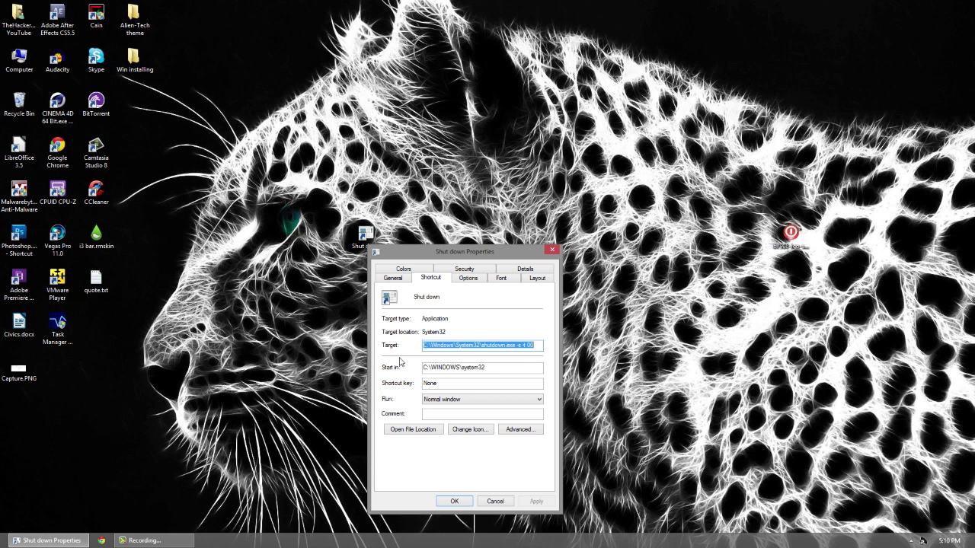
{"action": "left_click", "coordinate": [470, 431]}
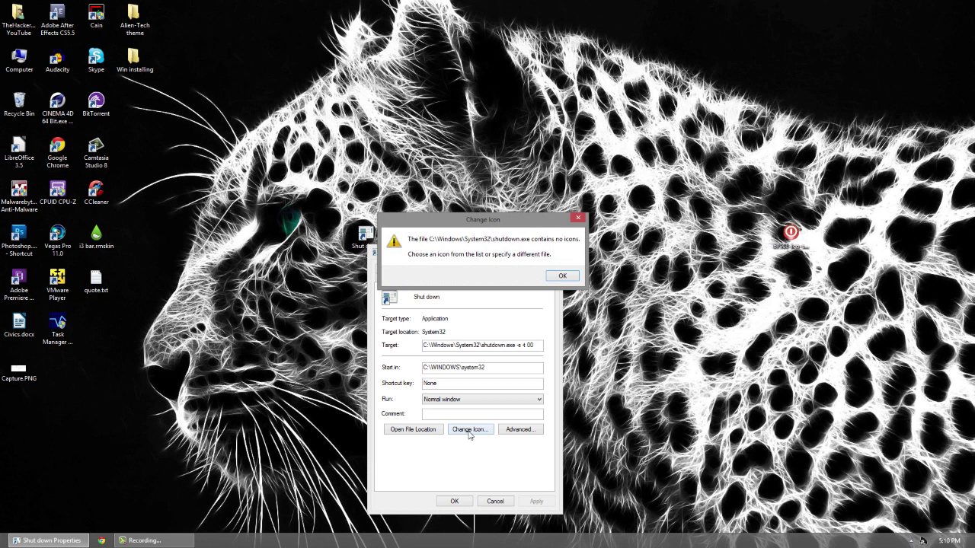
{"action": "left_click", "coordinate": [561, 278]}
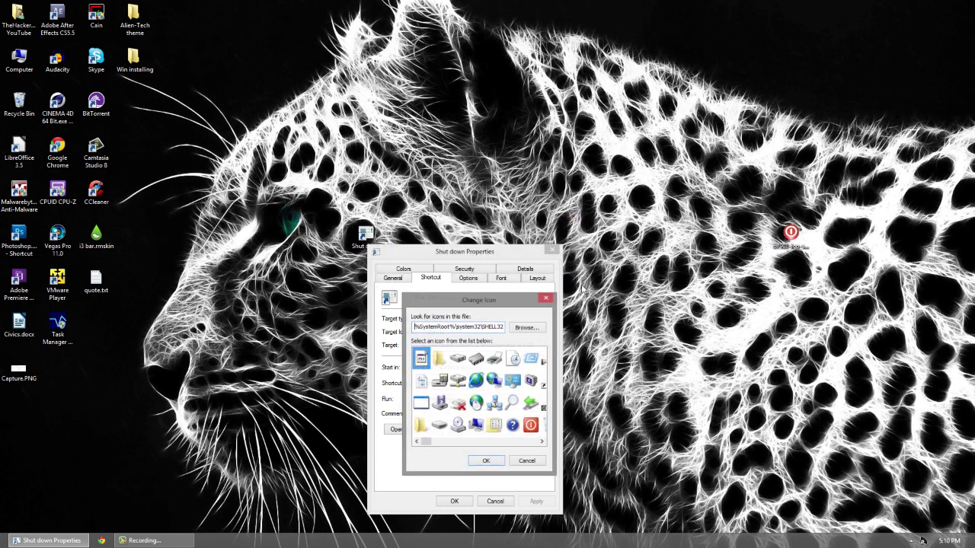
{"action": "left_click", "coordinate": [530, 425]}
{"action": "left_click", "coordinate": [488, 463]}
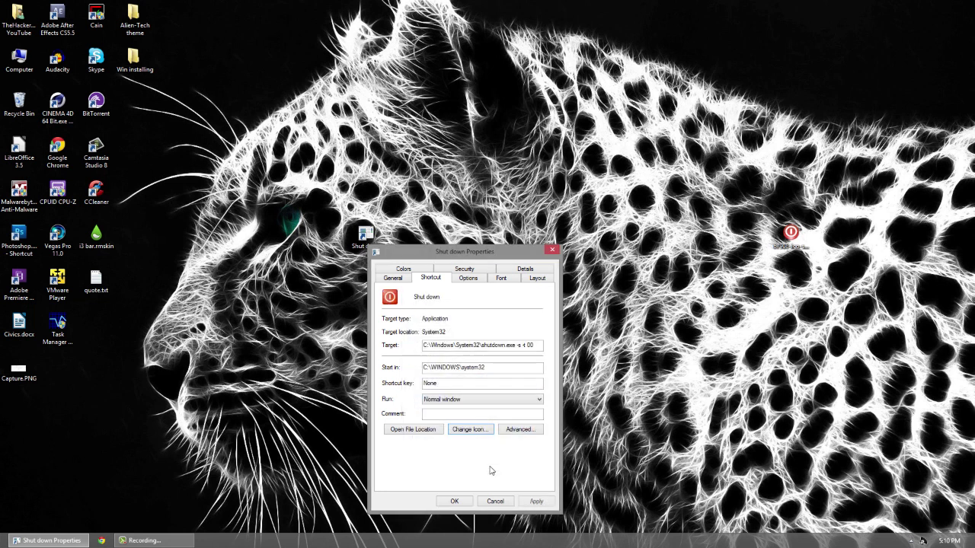
{"action": "left_click", "coordinate": [541, 504]}
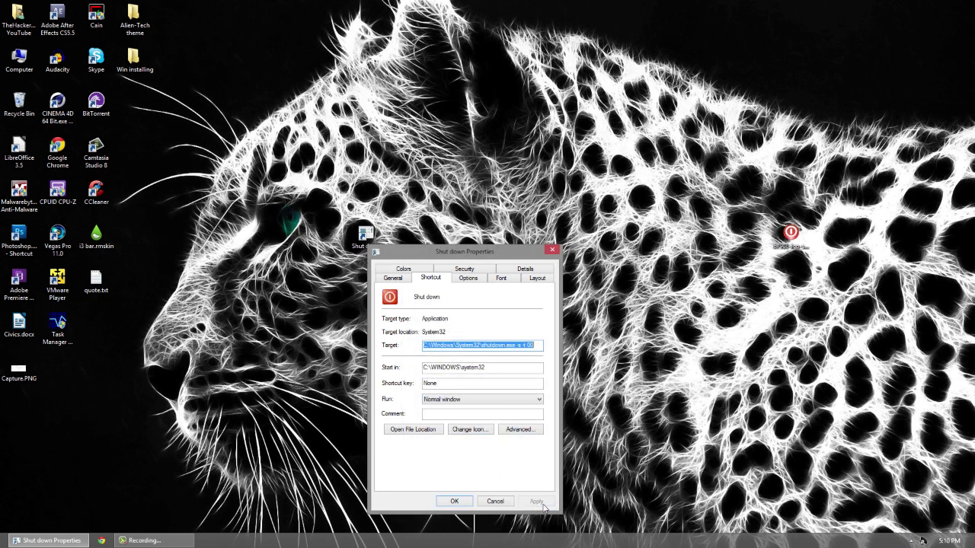
{"action": "left_click_drag", "start_coordinate": [492, 256], "coordinate": [644, 224]}
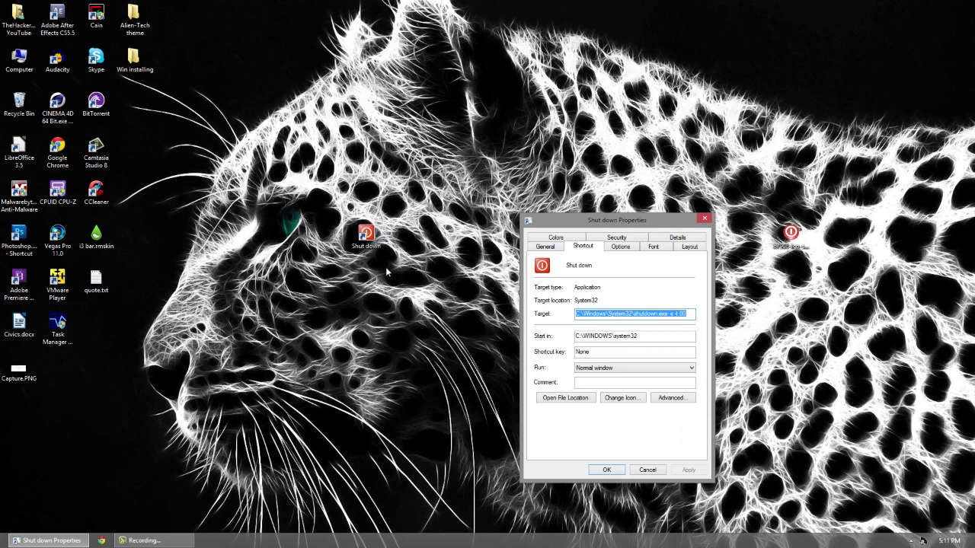
Step: Switch the shortcut's icon to 67908-ico-shutdown-icon.ico from the Desktop, apply, and close Properties
{"action": "left_click", "coordinate": [644, 399]}
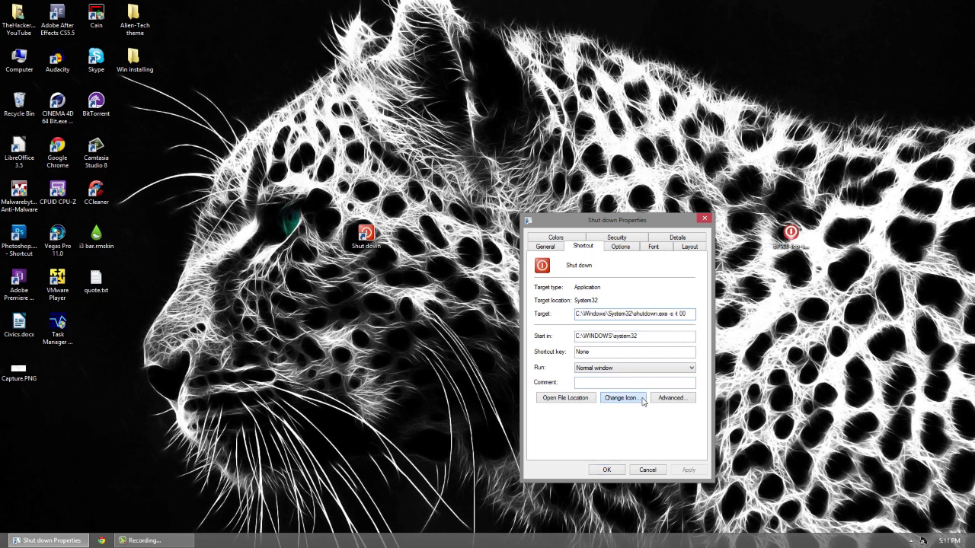
{"action": "left_click", "coordinate": [677, 298]}
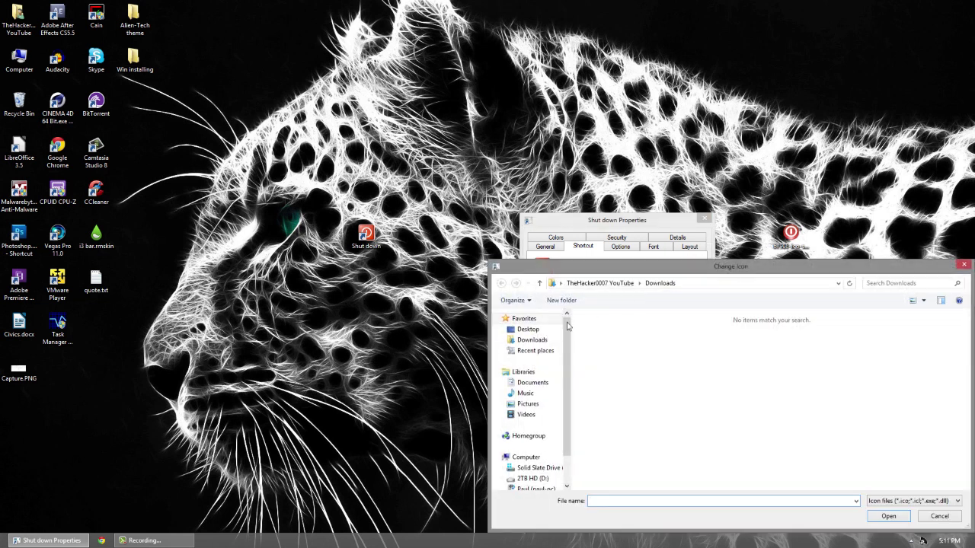
{"action": "left_click", "coordinate": [529, 331]}
{"action": "left_click_drag", "start_coordinate": [969, 339], "coordinate": [970, 444]}
{"action": "left_click", "coordinate": [797, 364]}
{"action": "left_click", "coordinate": [881, 518]}
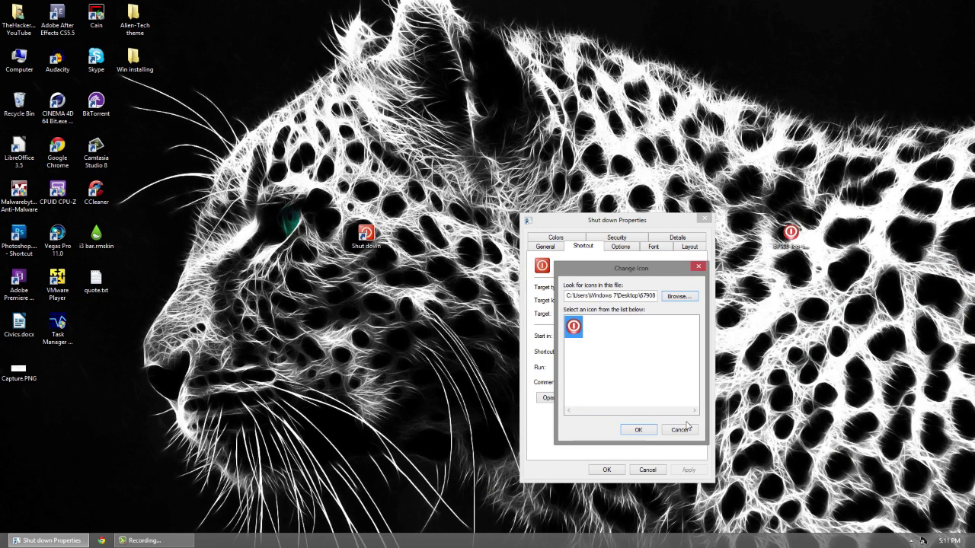
{"action": "left_click", "coordinate": [637, 429]}
{"action": "left_click", "coordinate": [687, 469]}
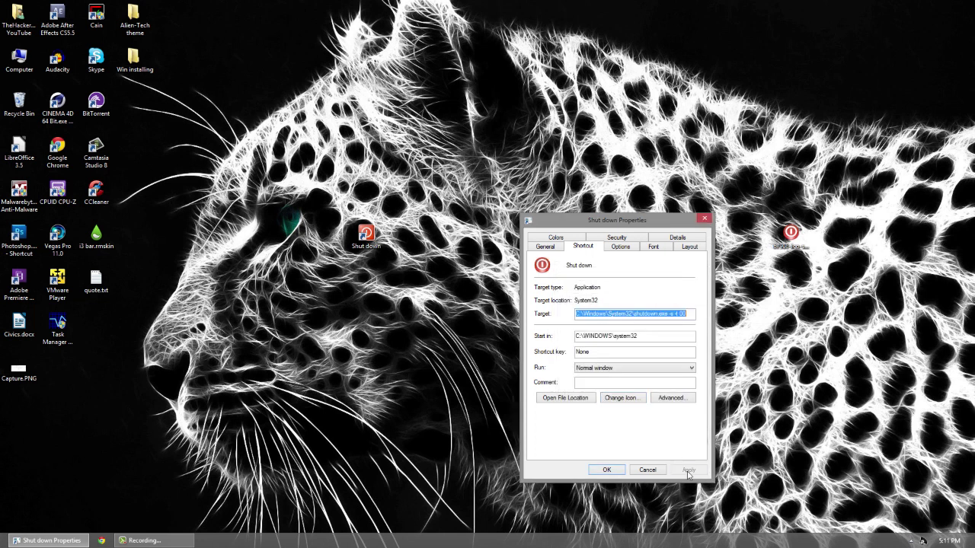
{"action": "left_click", "coordinate": [607, 469]}
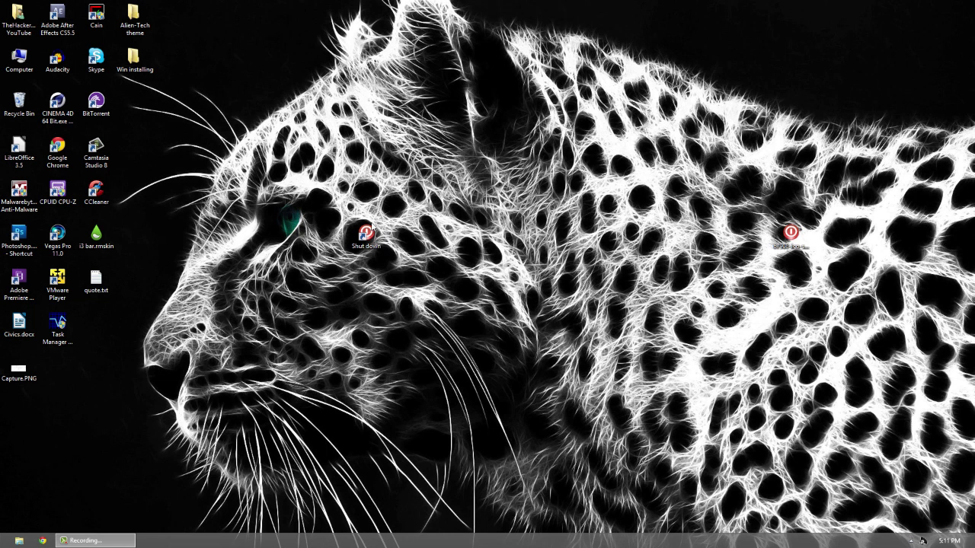
{"action": "double_click", "coordinate": [785, 234]}
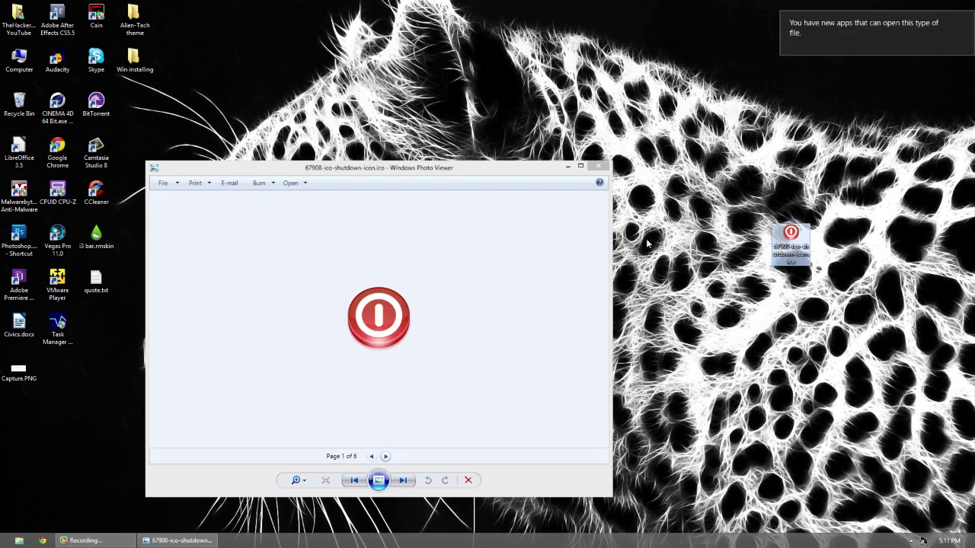
{"action": "left_click", "coordinate": [600, 167]}
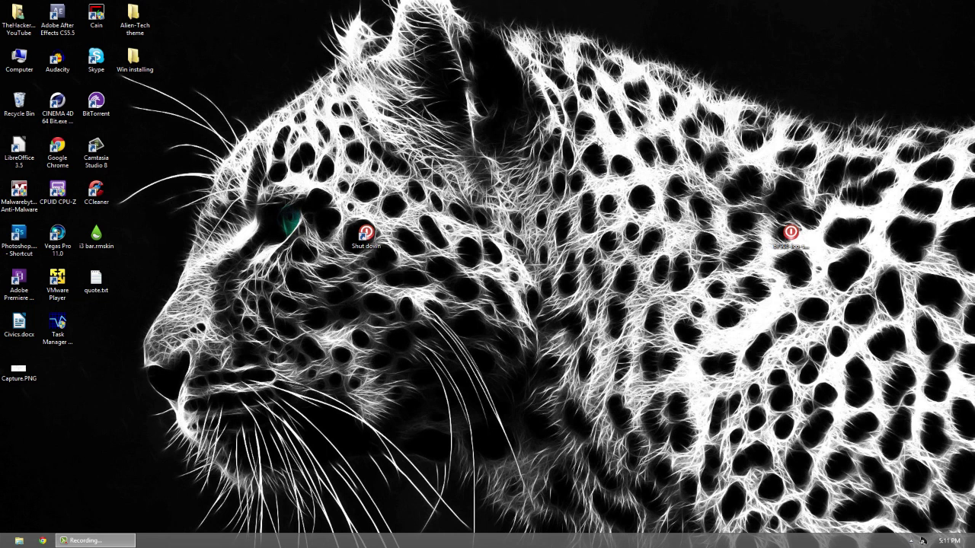
Step: Copy the Shut down shortcut and open File Explorer from the taskbar
{"action": "right_click", "coordinate": [352, 238]}
{"action": "left_click", "coordinate": [363, 229]}
{"action": "right_click", "coordinate": [363, 230]}
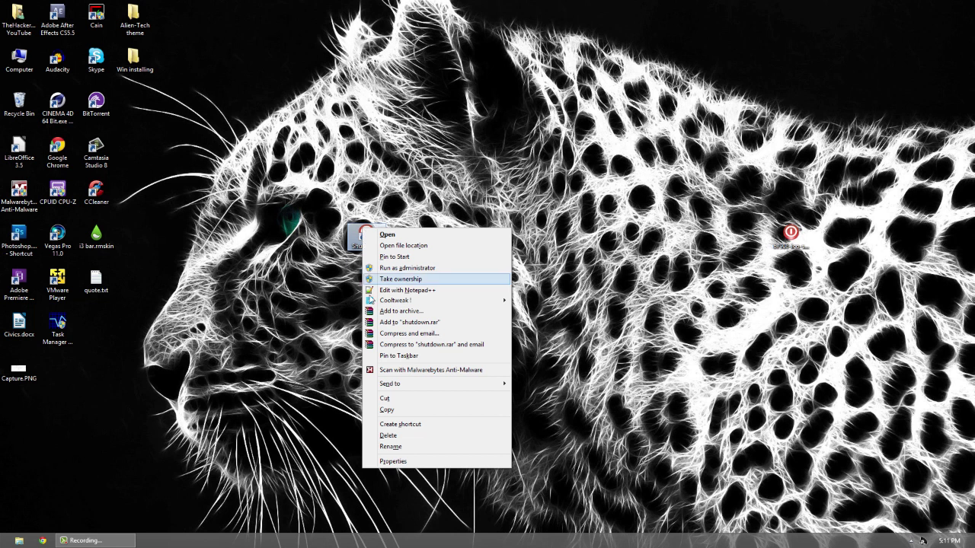
{"action": "left_click", "coordinate": [389, 411]}
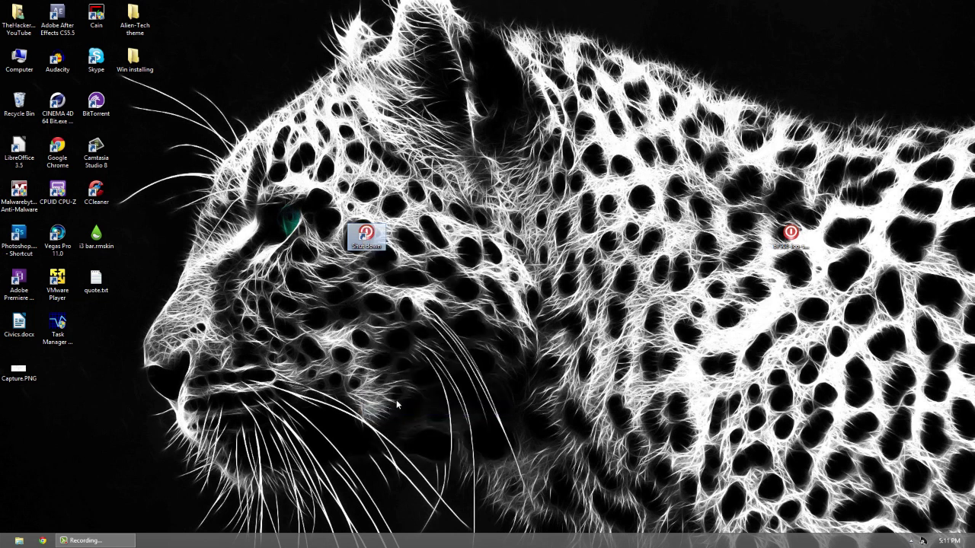
{"action": "left_click", "coordinate": [19, 541]}
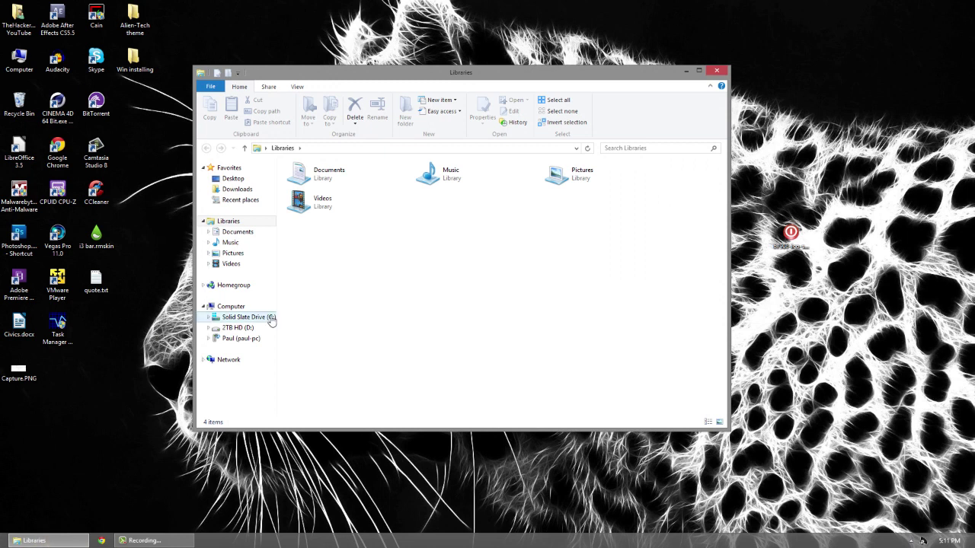
Step: Open Solid Slate Drive (C:) and select the ProgramData folder
{"action": "left_click", "coordinate": [244, 317]}
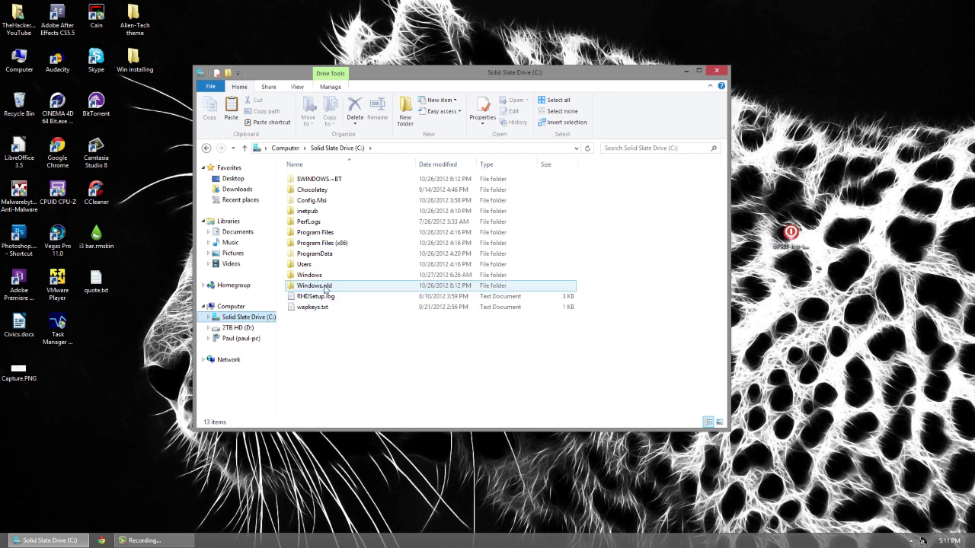
{"action": "left_click", "coordinate": [328, 256]}
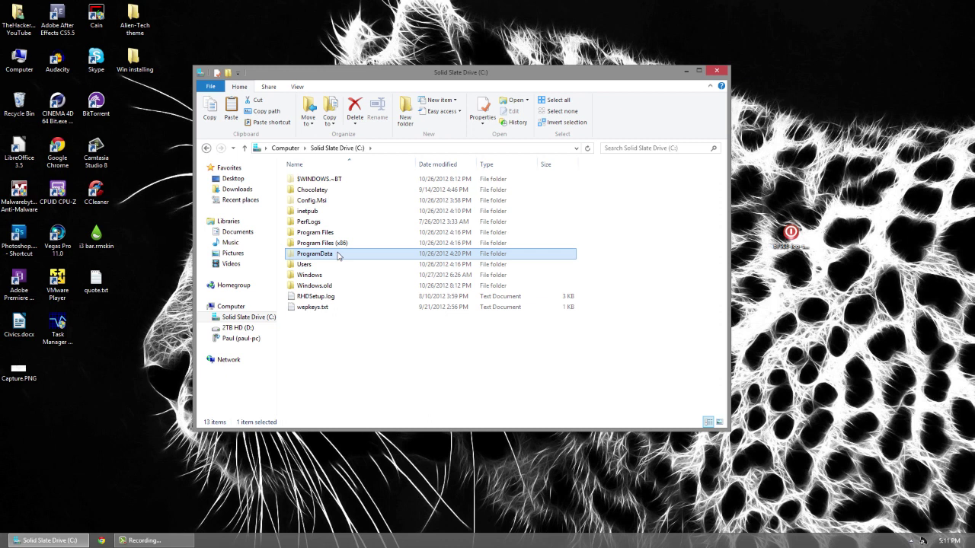
{"action": "mouse_move", "coordinate": [339, 256]}
Step: Try changing ProgramData's hidden attribute from the View ribbon, cancel the admin prompt, and reselect it
{"action": "left_click", "coordinate": [301, 89]}
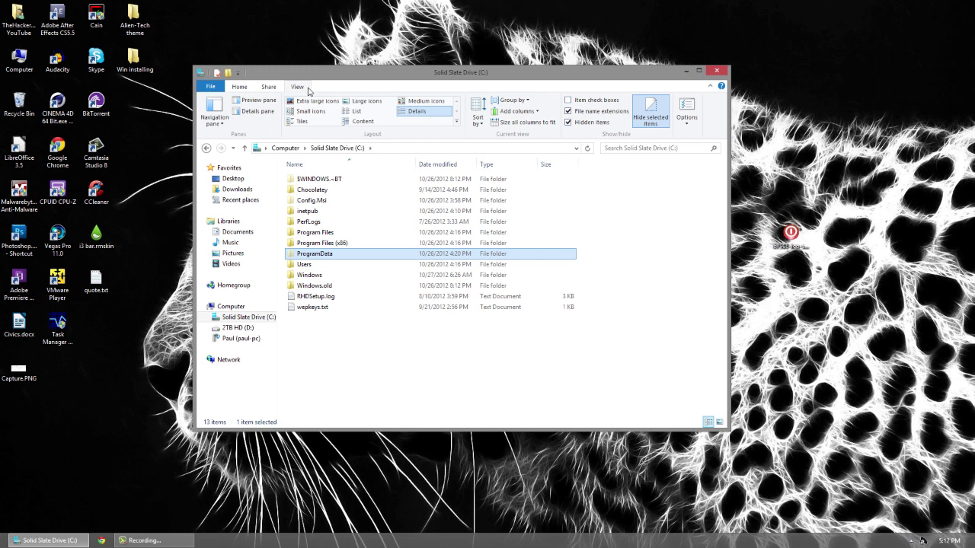
{"action": "left_click", "coordinate": [650, 119]}
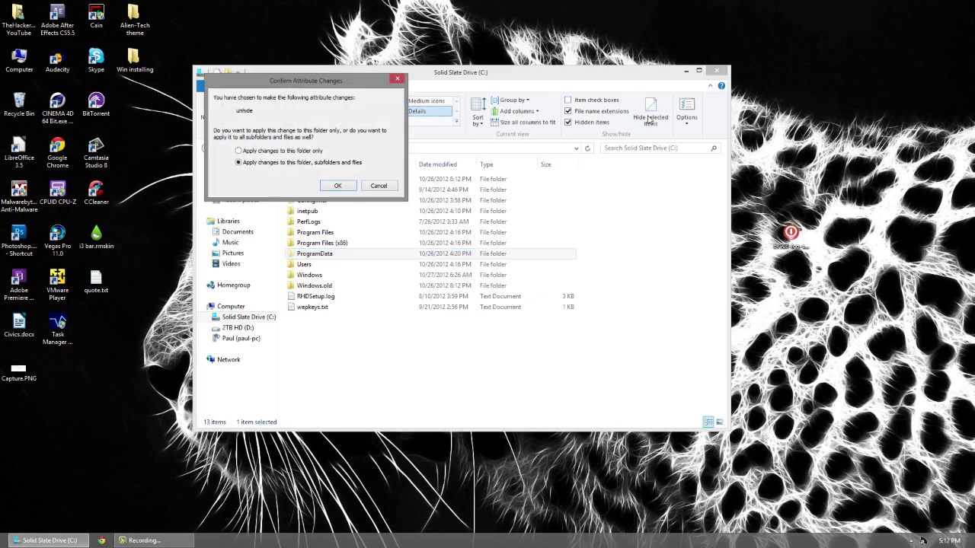
{"action": "left_click", "coordinate": [337, 186]}
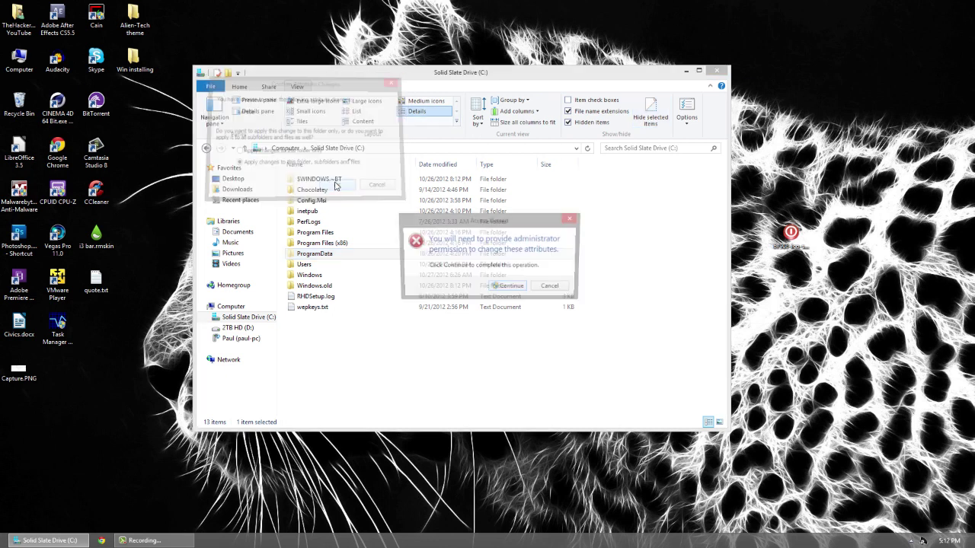
{"action": "left_click", "coordinate": [546, 290]}
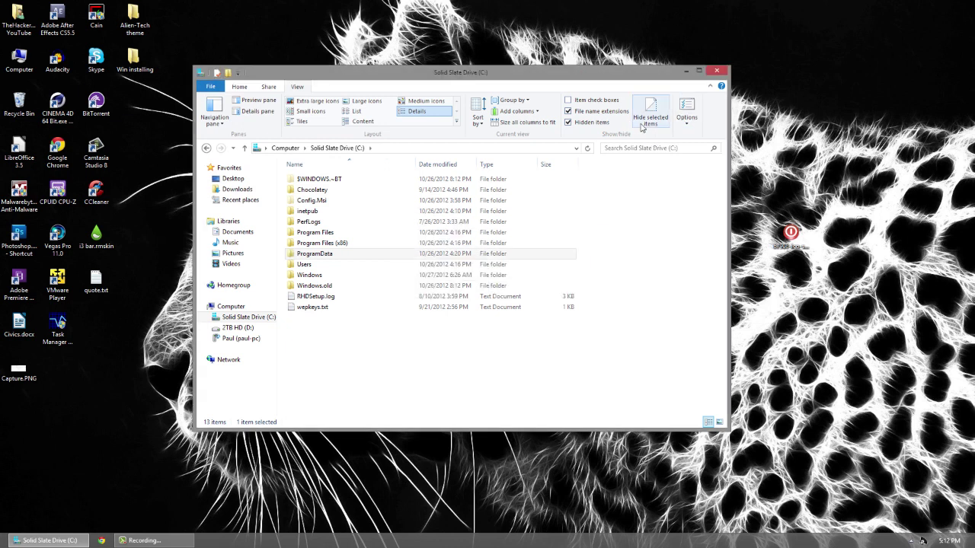
{"action": "left_click", "coordinate": [356, 286]}
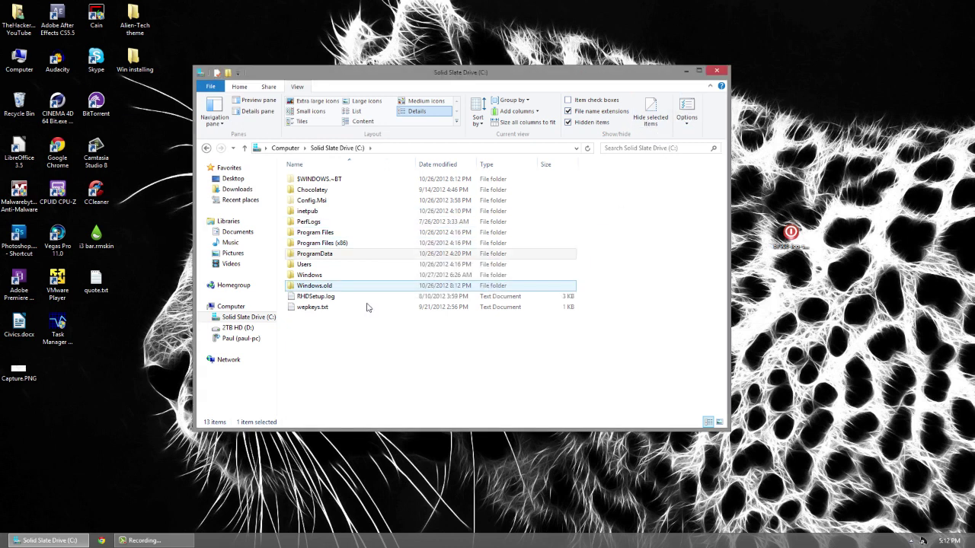
{"action": "left_click", "coordinate": [314, 255]}
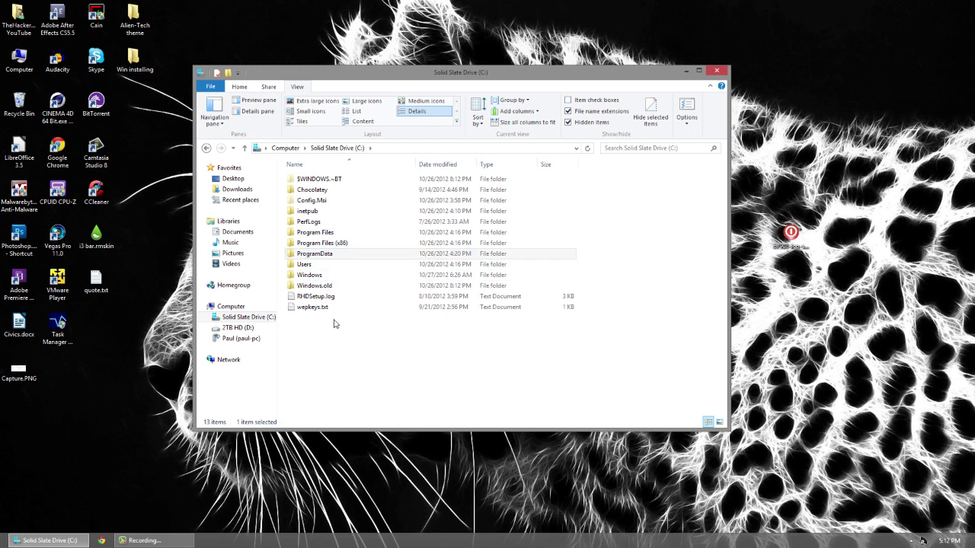
{"action": "left_click", "coordinate": [342, 350]}
{"action": "left_click", "coordinate": [324, 256]}
Step: Navigate into ProgramData > Microsoft > Windows > Start Menu > Programs
{"action": "double_click", "coordinate": [323, 256]}
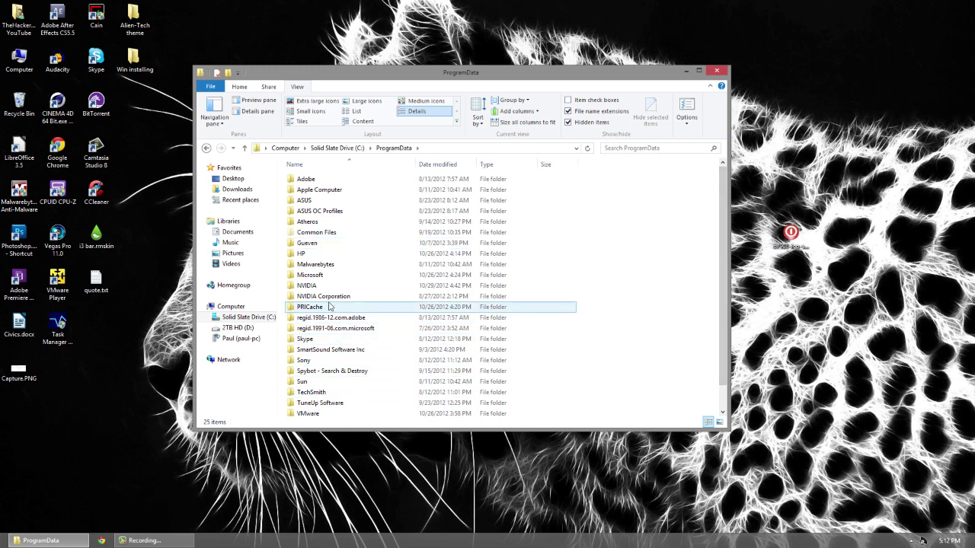
{"action": "double_click", "coordinate": [315, 275]}
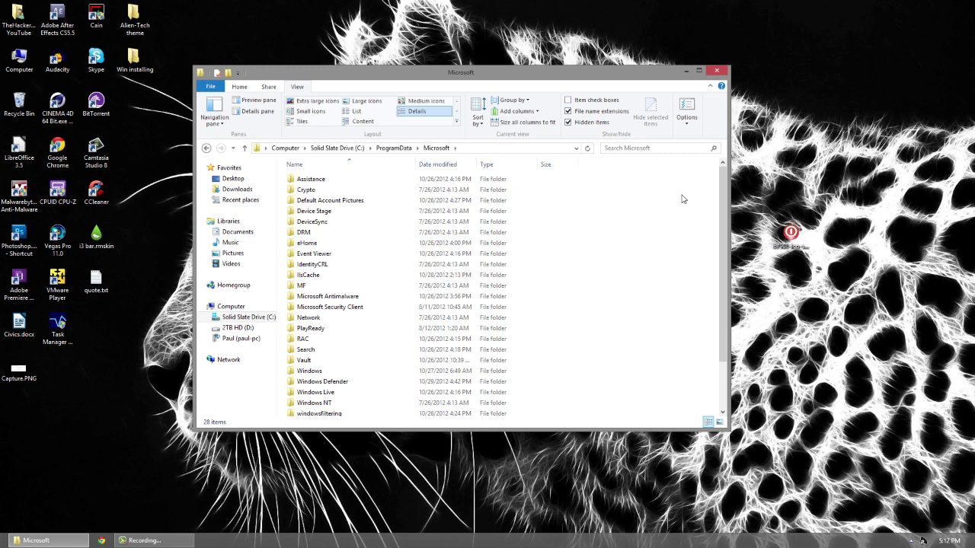
{"action": "left_click_drag", "start_coordinate": [725, 194], "coordinate": [731, 273]}
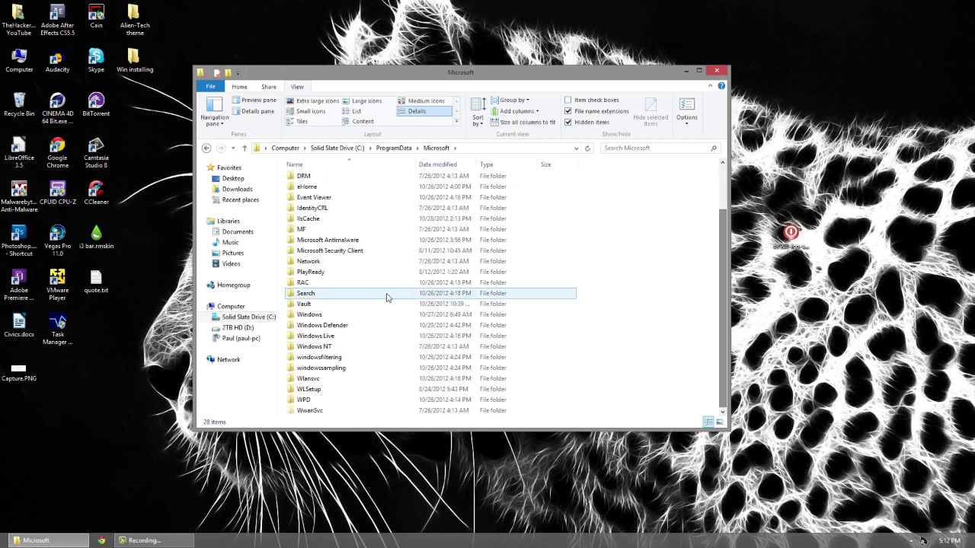
{"action": "double_click", "coordinate": [324, 315]}
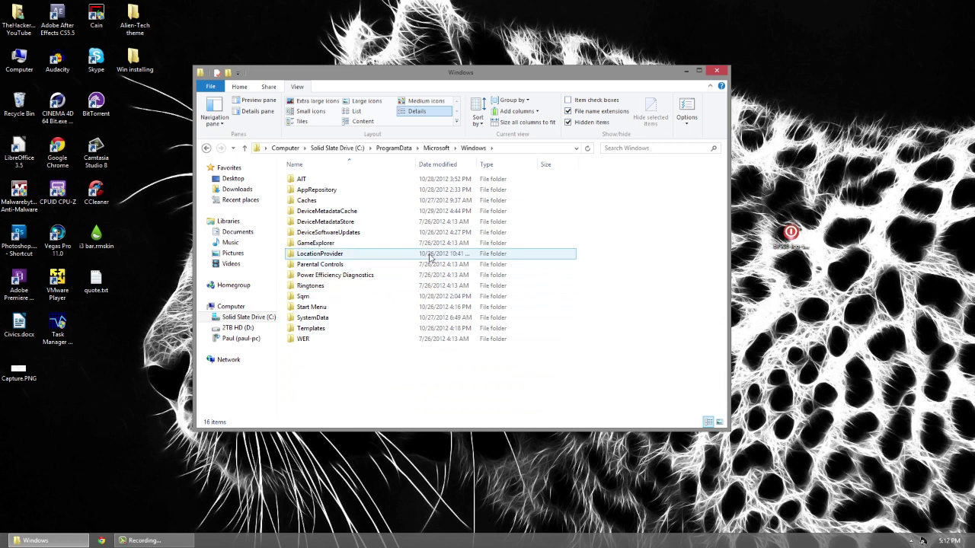
{"action": "double_click", "coordinate": [325, 309]}
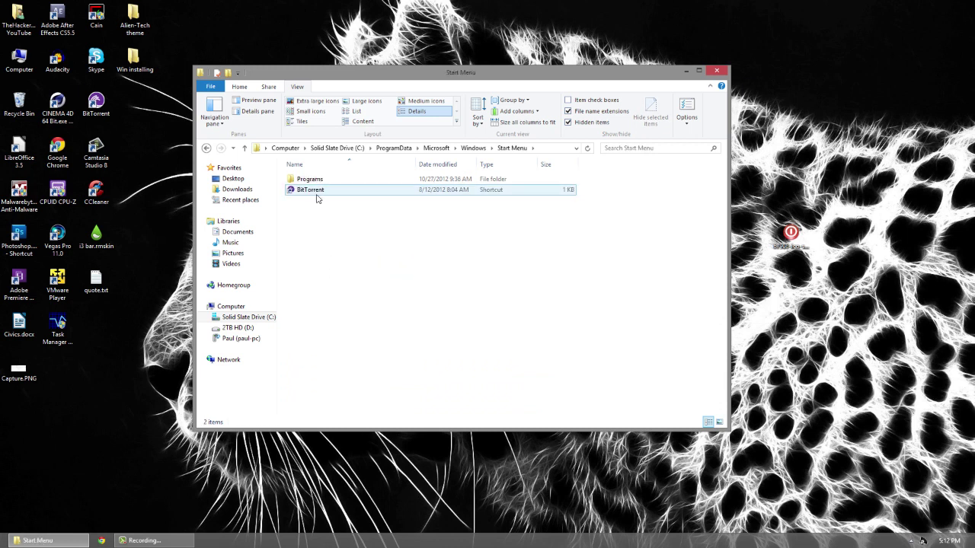
{"action": "double_click", "coordinate": [317, 183]}
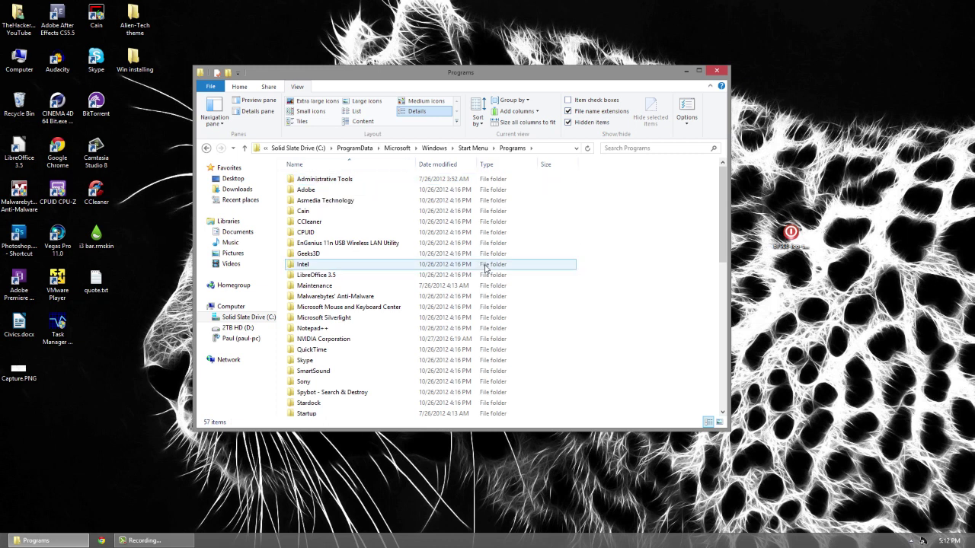
Step: Paste the Shut down shortcut into Programs with admin permission, then view its Start-screen tile
{"action": "right_click", "coordinate": [287, 286]}
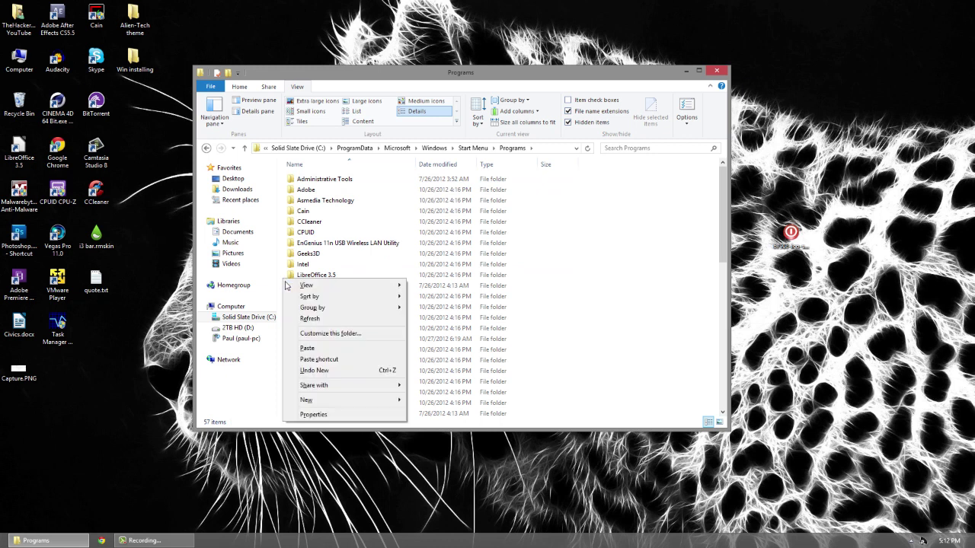
{"action": "left_click", "coordinate": [307, 348]}
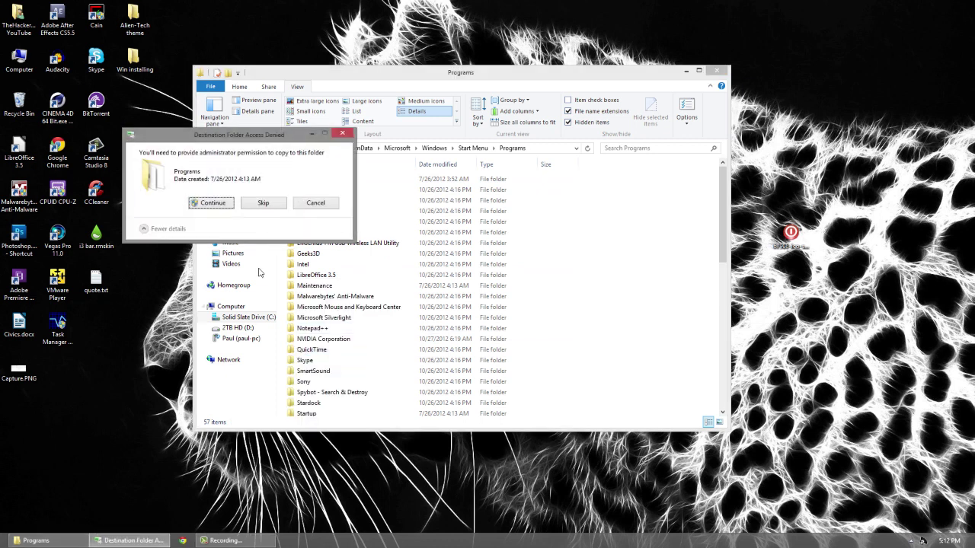
{"action": "left_click", "coordinate": [213, 204]}
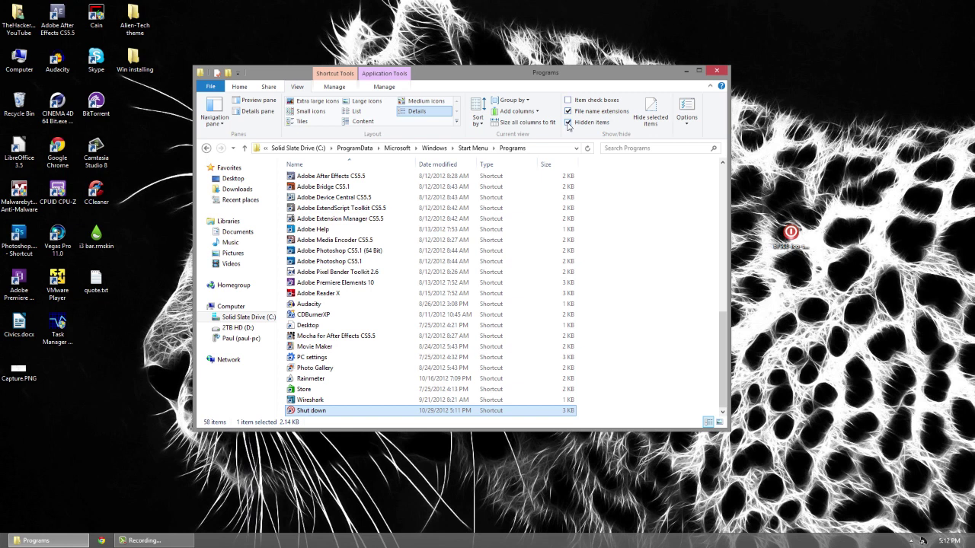
{"action": "left_click", "coordinate": [716, 71]}
{"action": "key", "text": "super"}
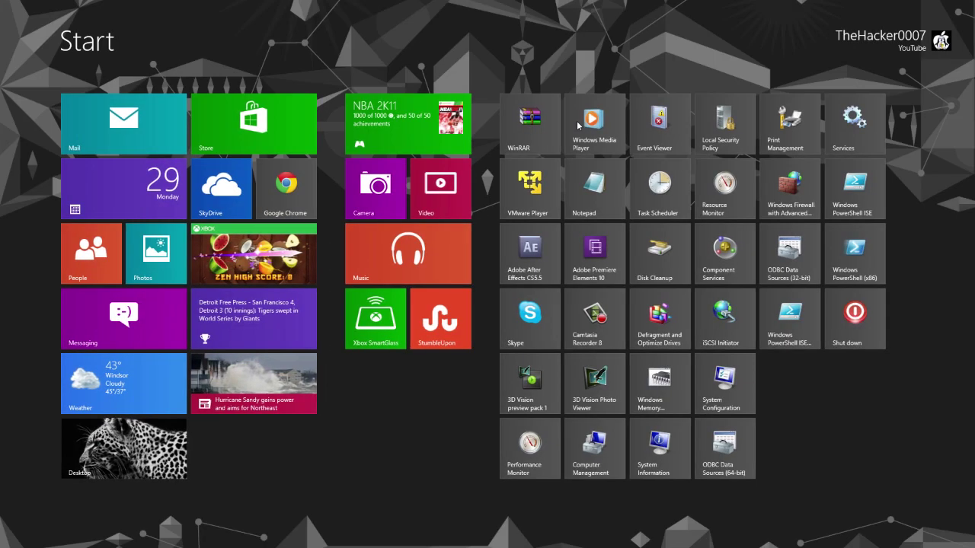